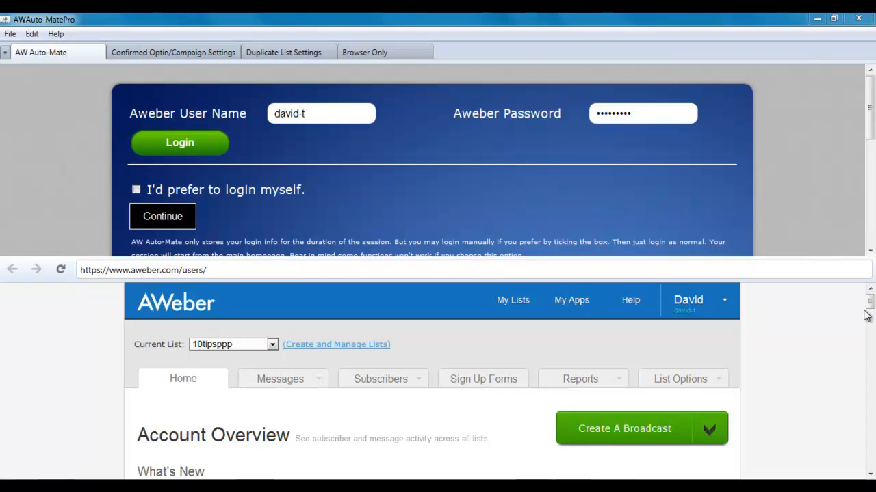
Review the per-list subscriber figures in the full-window account overview and open the 25trafficfree list
left_click(384, 55)
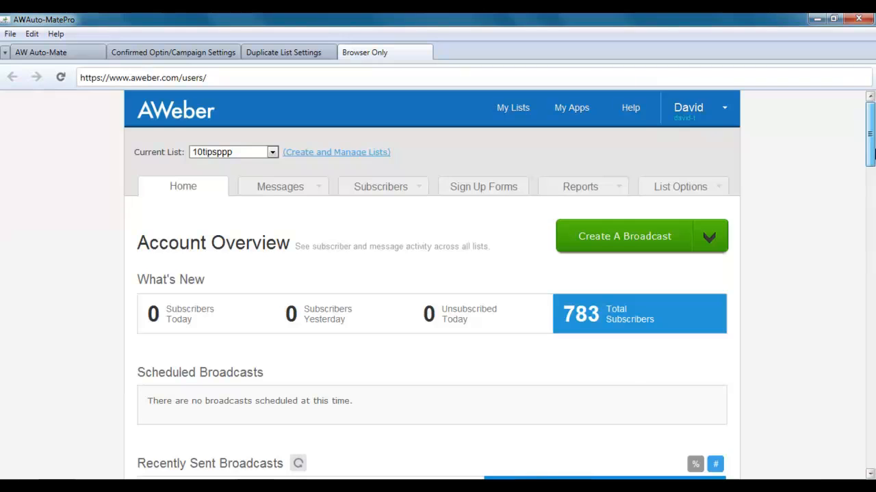
left_click_drag(873, 155, 873, 439)
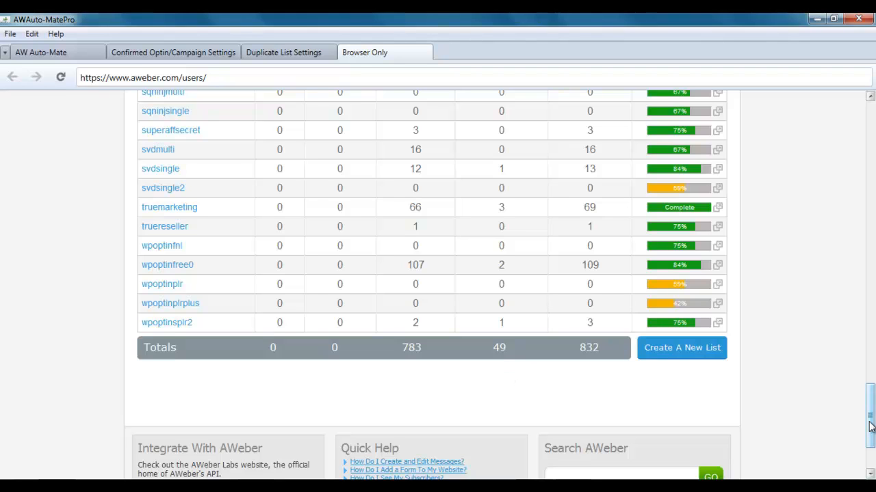
left_click_drag(871, 426, 870, 409)
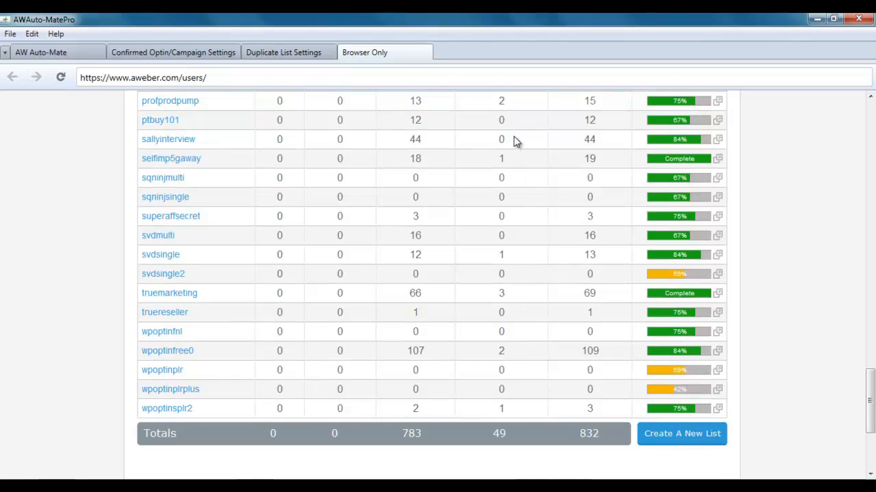
left_click_drag(871, 407, 871, 268)
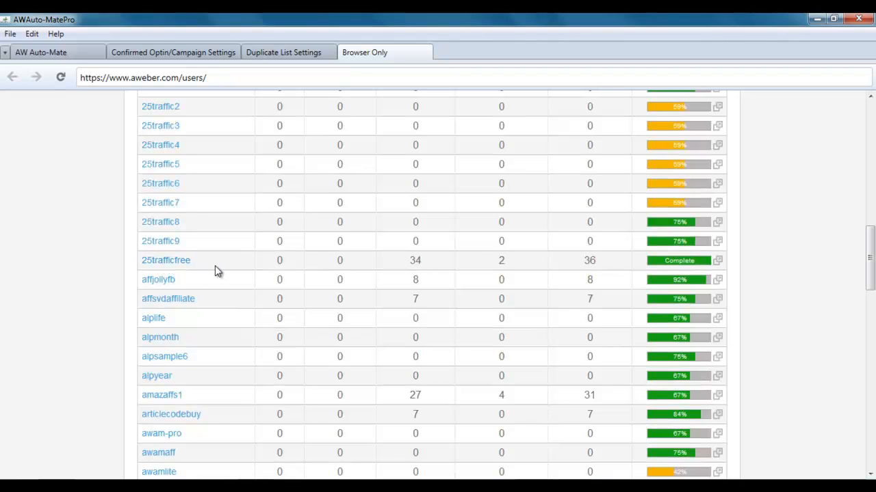
left_click(181, 270)
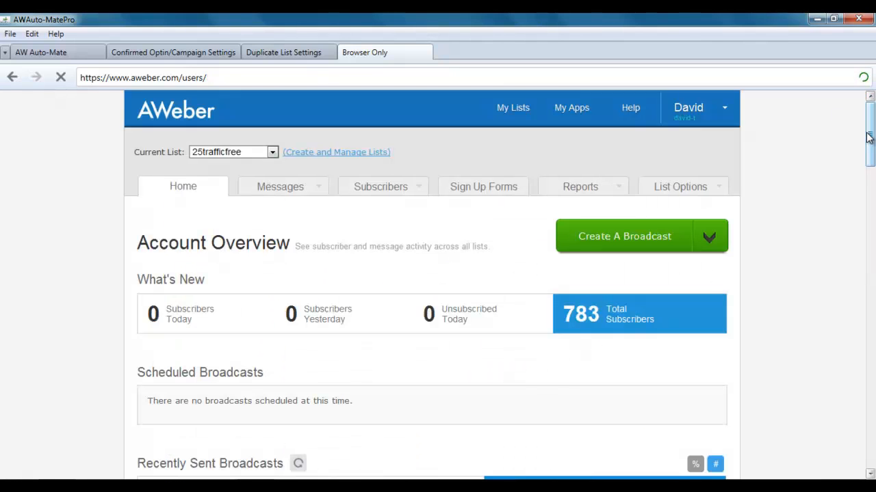
Filter the 25trafficfree subscribers to show only Unsubscribed and select all of the filtered entries
left_click(375, 191)
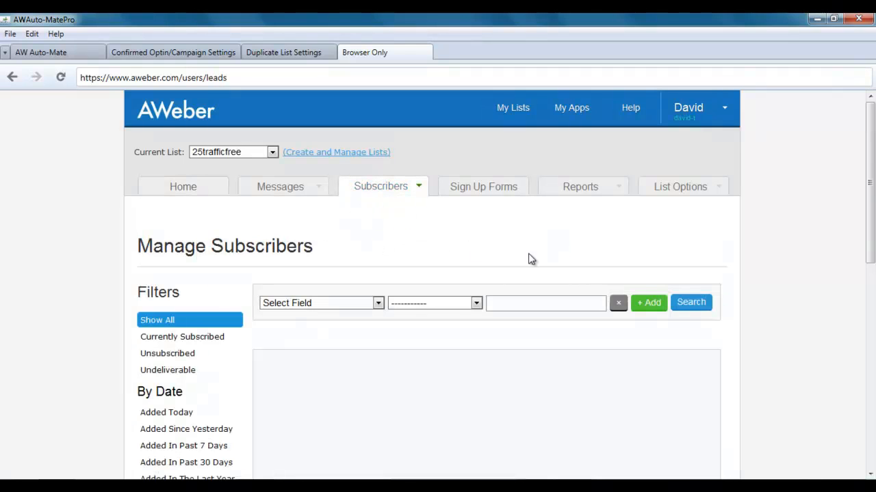
left_click(175, 358)
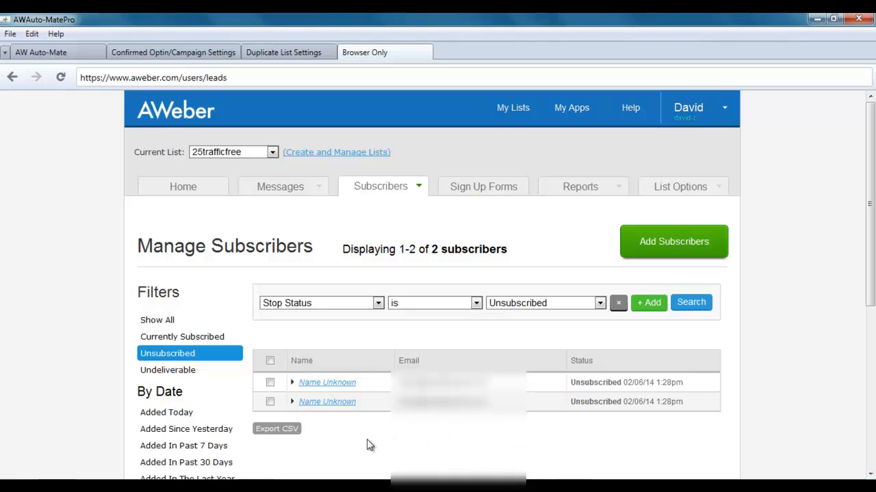
left_click(270, 361)
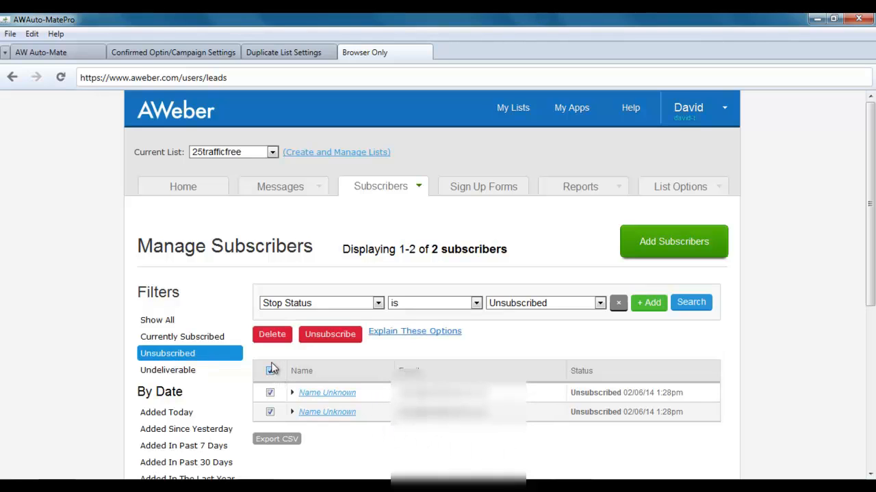
Return to the account overview, check the lists table, and set the current list to 10tipsppp
left_click(194, 189)
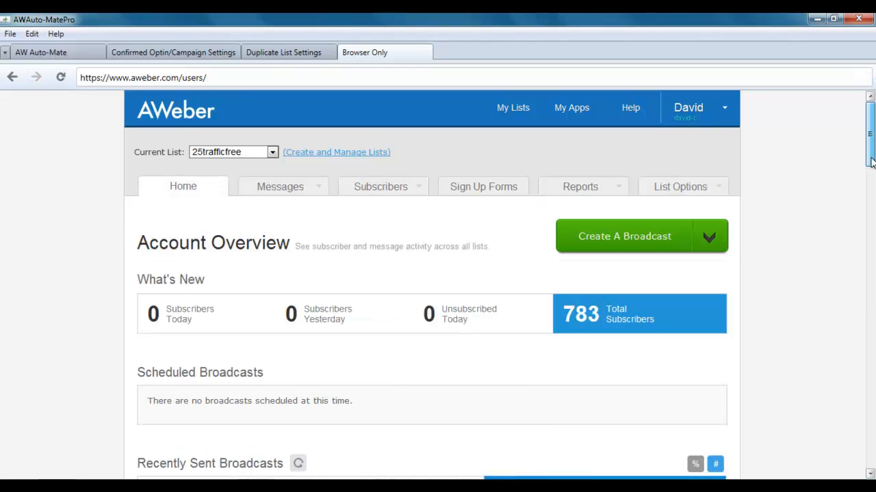
left_click_drag(869, 140, 872, 267)
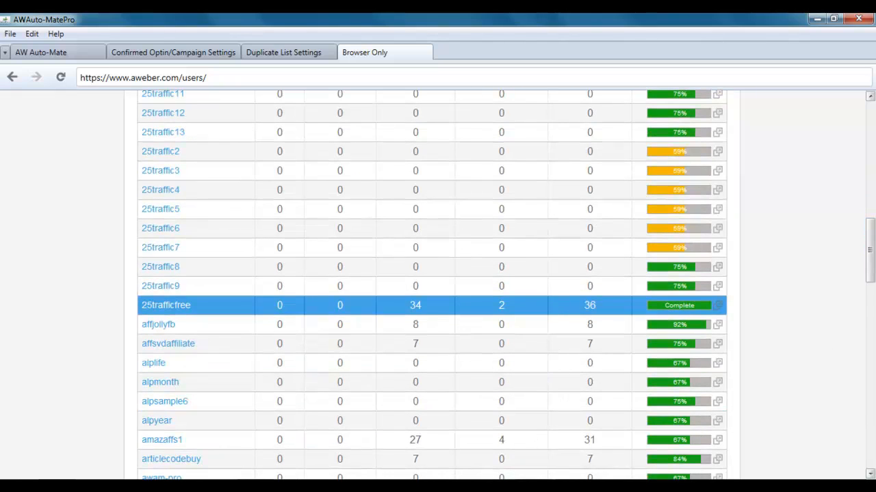
left_click_drag(869, 270, 863, 155)
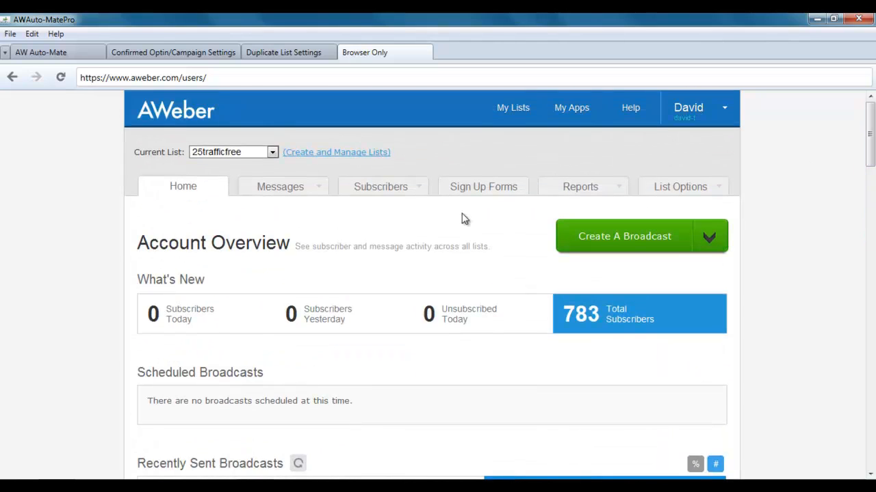
left_click(273, 153)
left_click(224, 166)
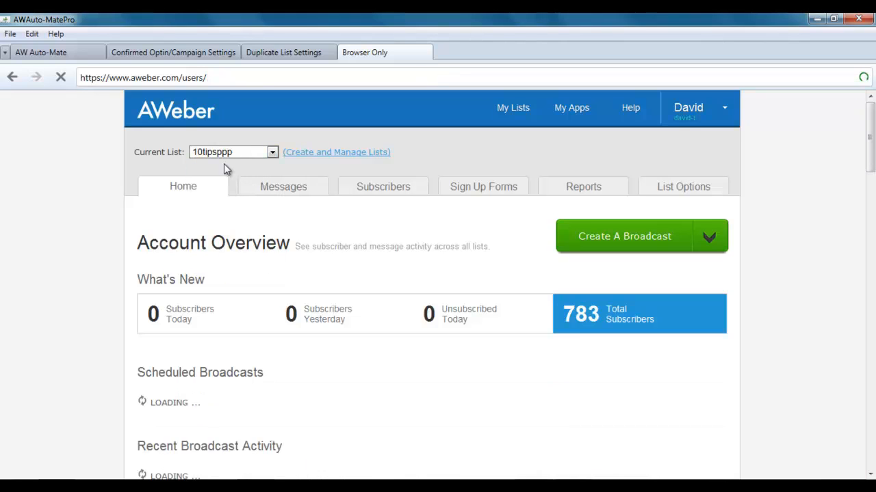
Enable the Delete Unsubs function in AW Auto-Mate and confirm that a recent backup of the lists has been made
left_click(62, 56)
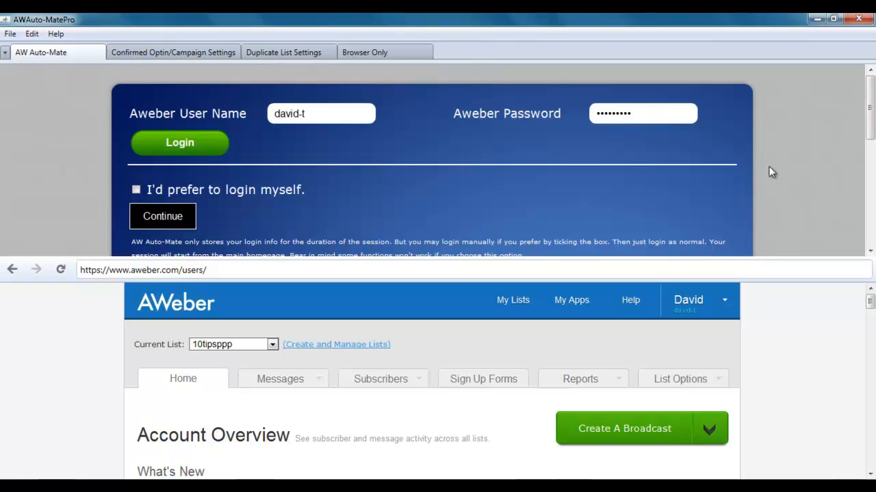
left_click_drag(871, 125, 870, 205)
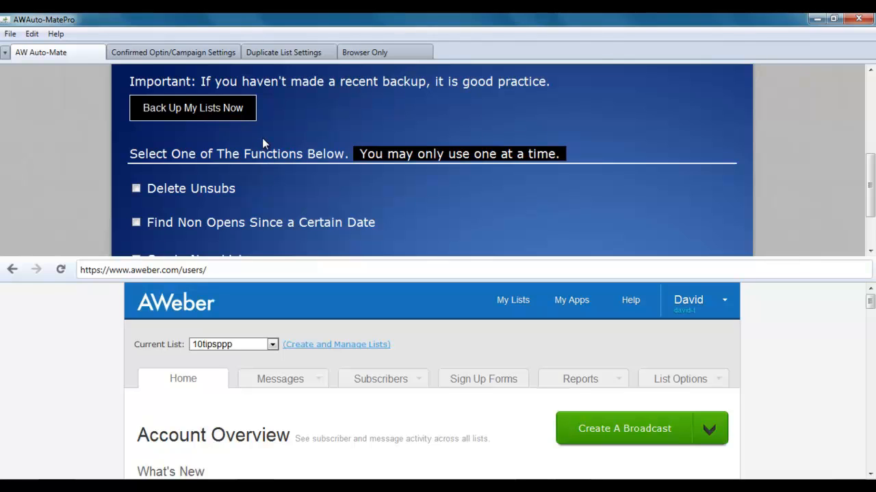
left_click(135, 190)
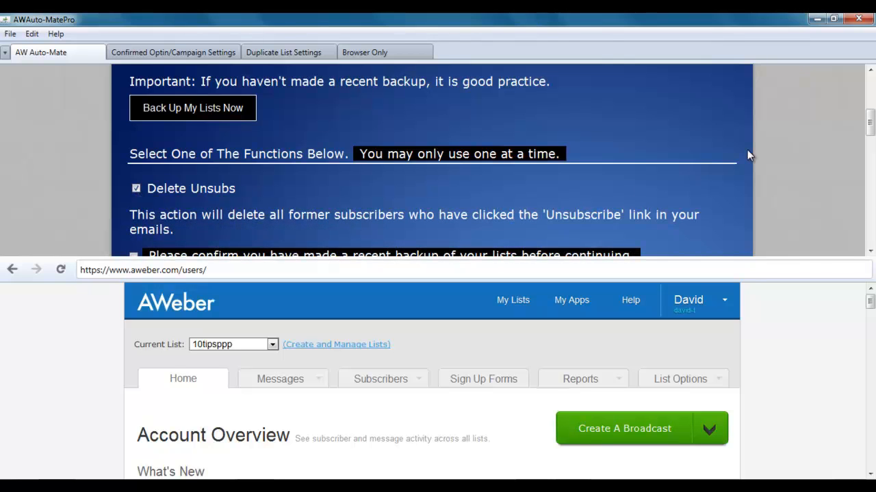
left_click_drag(868, 132, 871, 154)
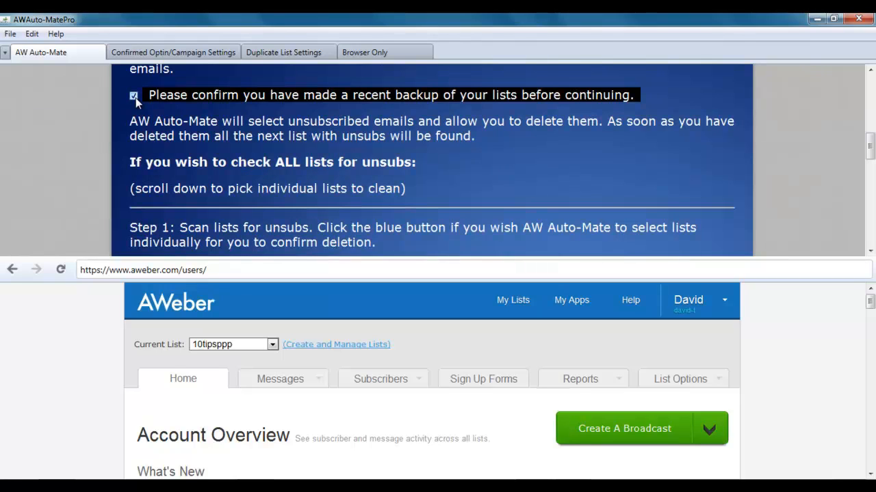
left_click_drag(870, 150, 872, 175)
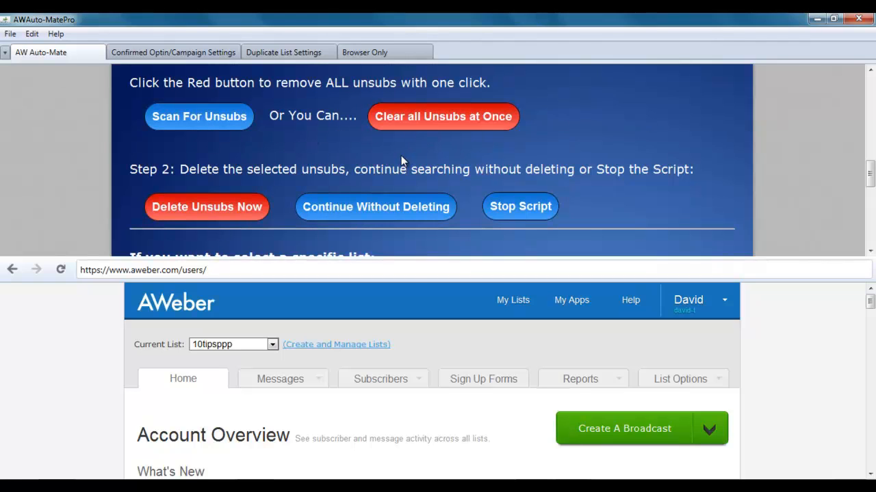
Scan all lists for unsubs, then stop the script at the first list found without deleting anything
left_click(194, 120)
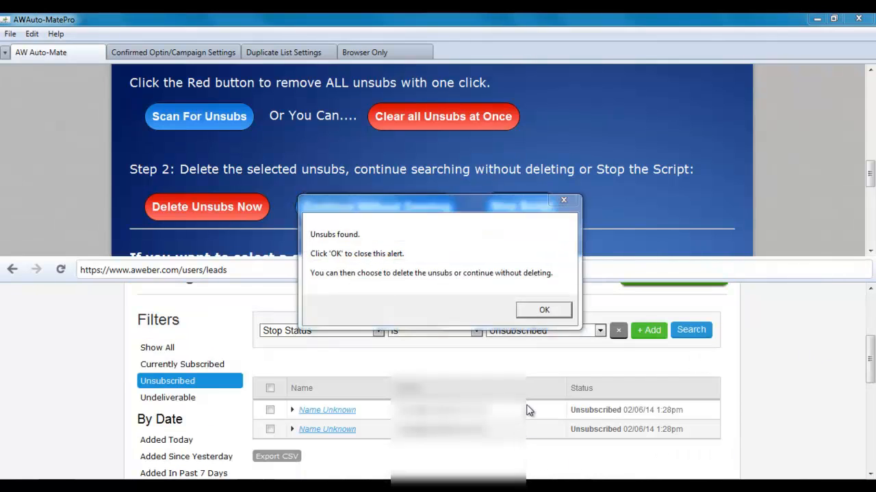
left_click(551, 309)
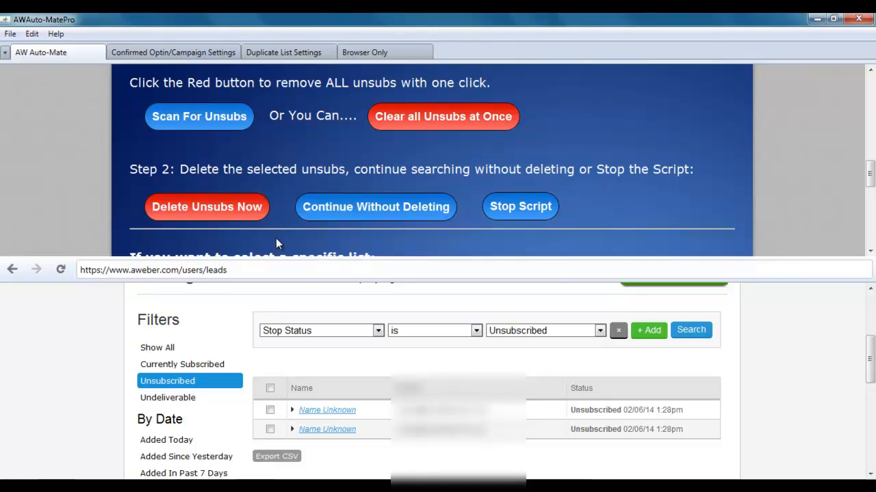
left_click(521, 207)
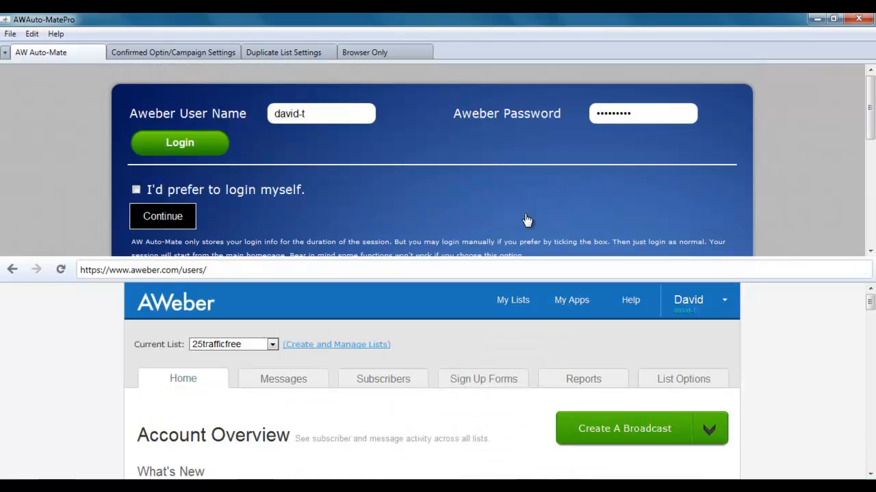
Reset the current list to 10tipsppp and run Delete Unsubs to clear all unsubs at once
left_click(273, 346)
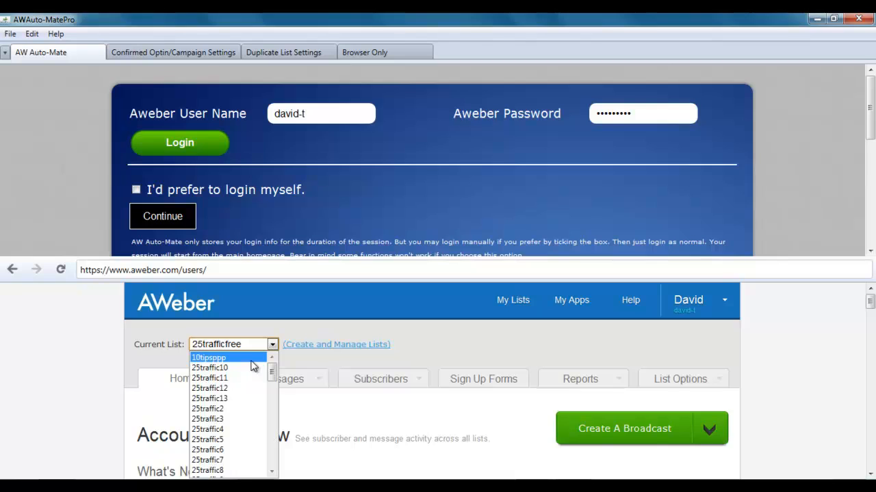
left_click(251, 362)
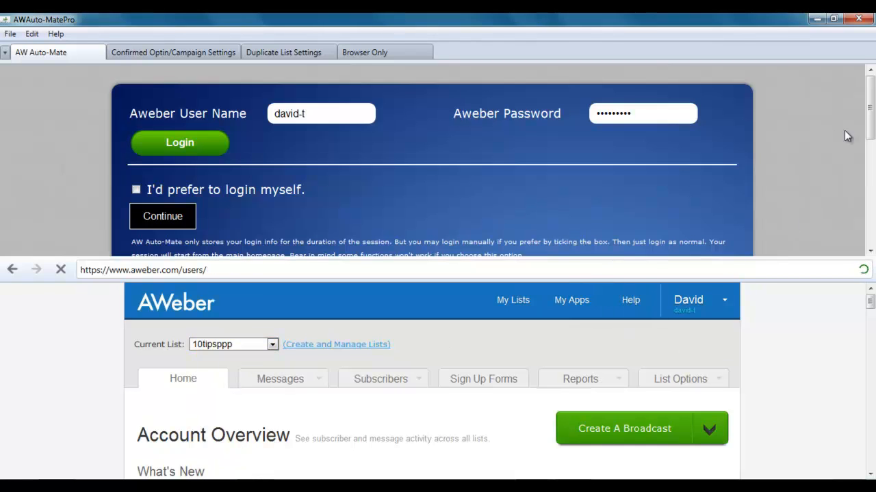
left_click_drag(870, 122, 872, 200)
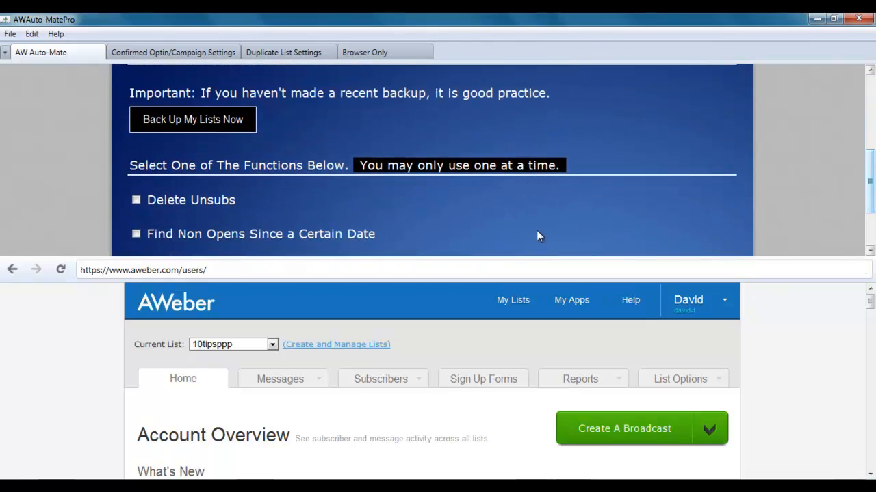
left_click(135, 201)
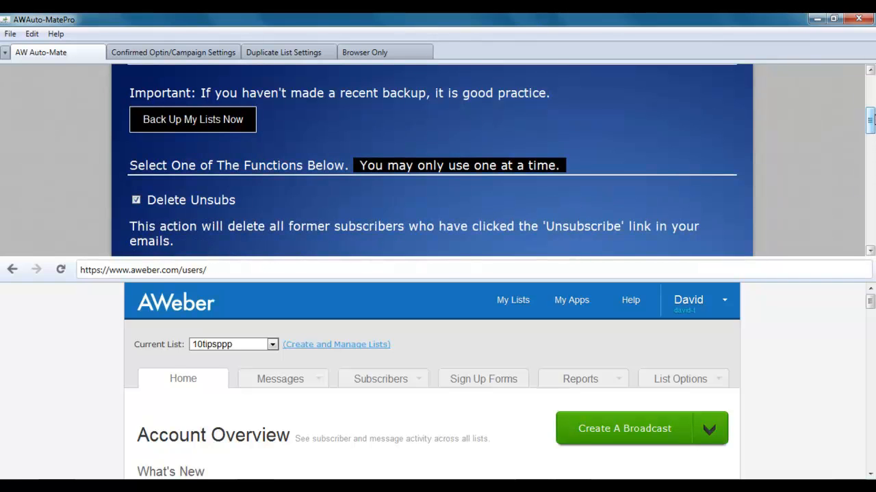
left_click_drag(871, 128, 872, 180)
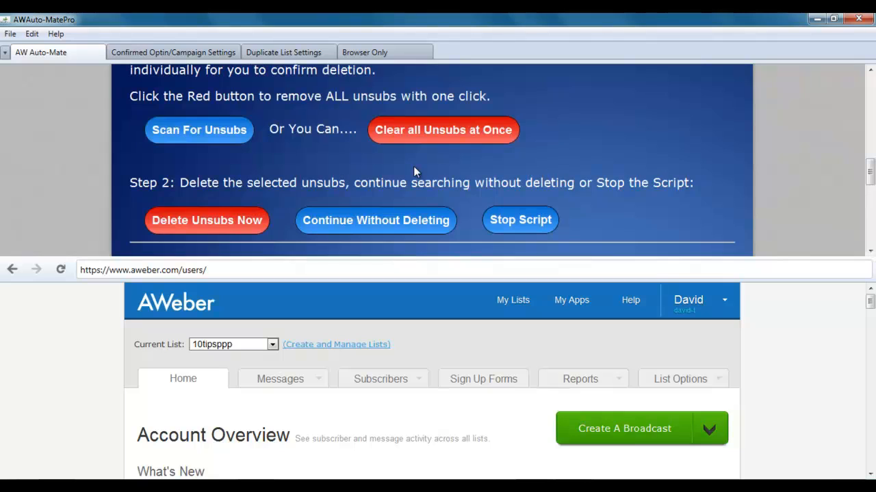
left_click(450, 133)
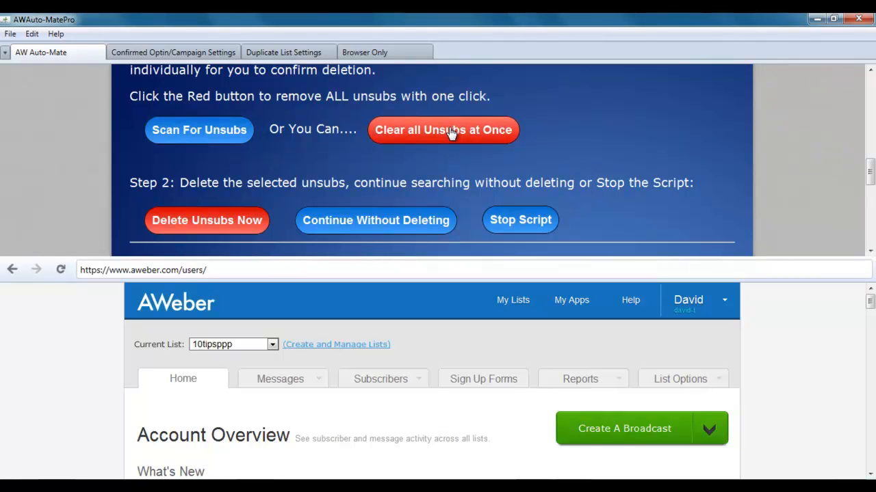
In the full-window browser, filter the wpoptinfree0 list to Unsubscribed and delete all of the filtered subscribers
left_click(378, 56)
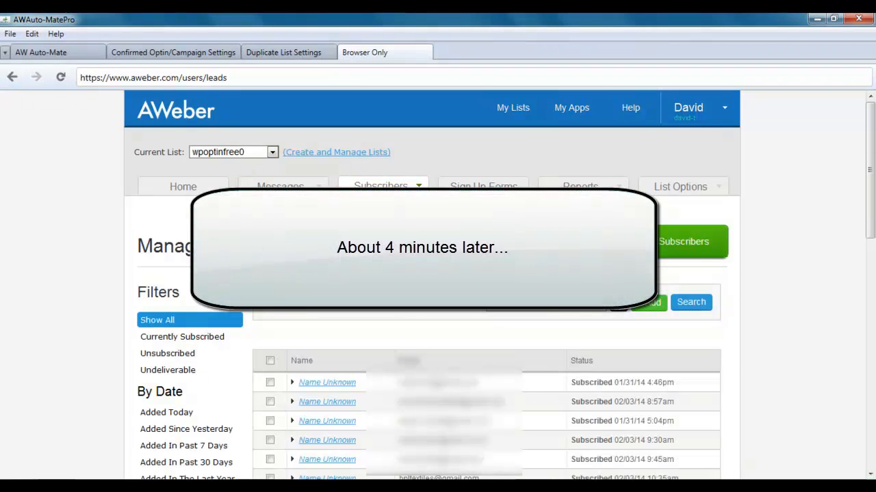
left_click(167, 353)
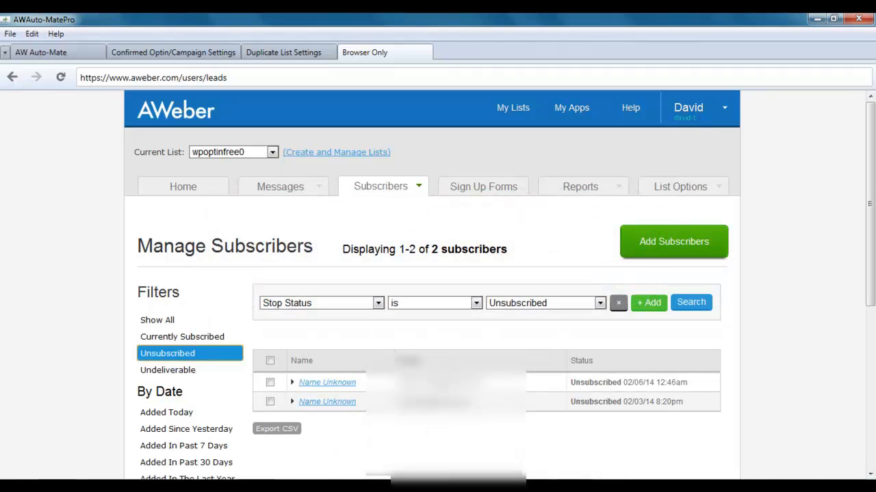
left_click(271, 361)
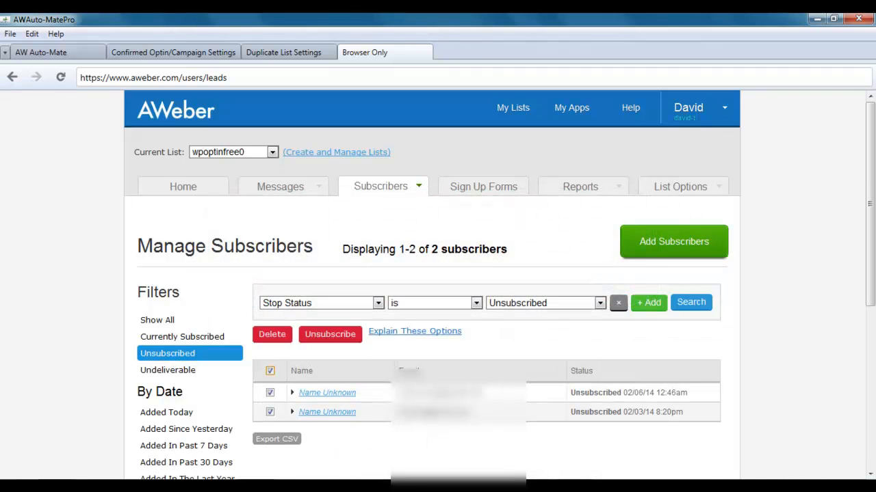
left_click(272, 335)
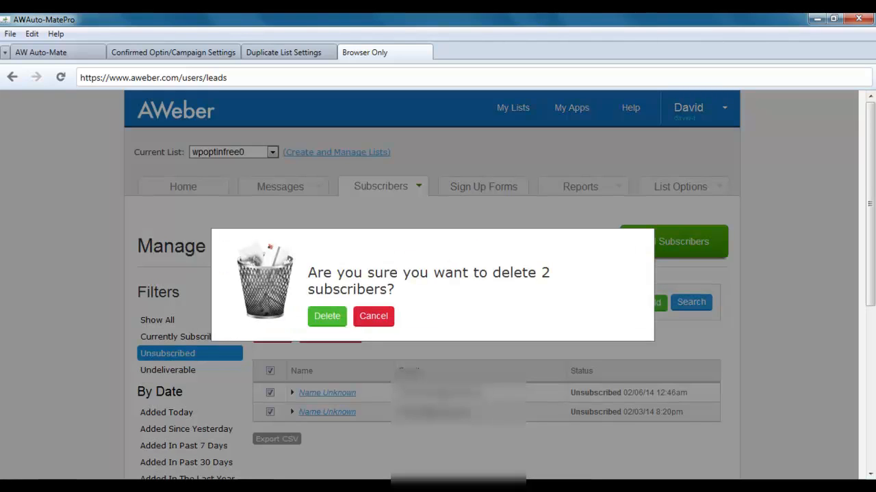
left_click(327, 316)
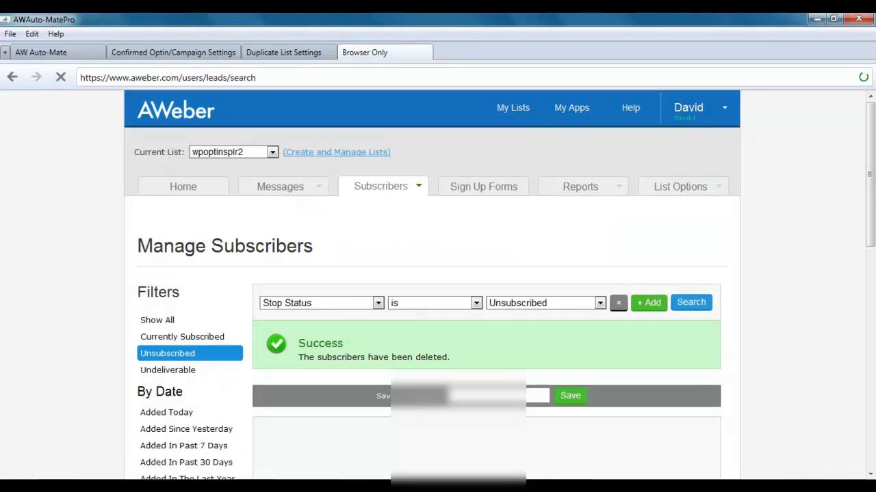
Filter the wpoptinsplr2 list to Unsubscribed and delete the filtered subscriber
mouse_move(381, 186)
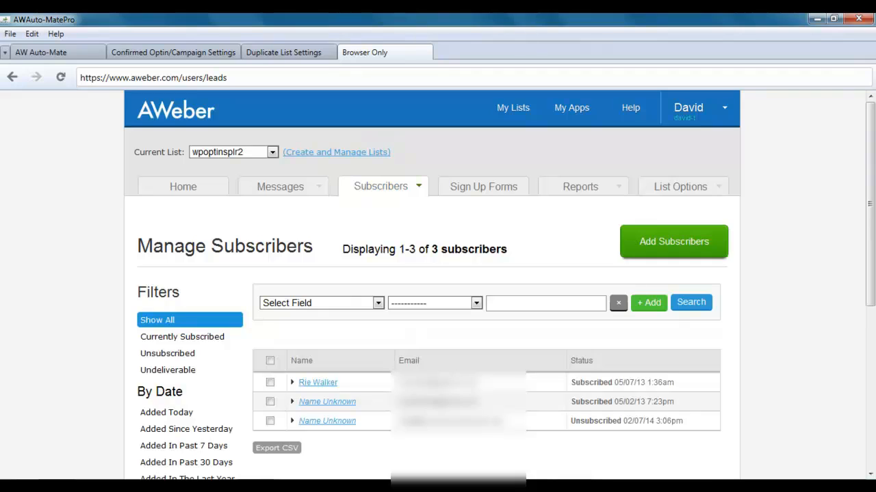
left_click(167, 354)
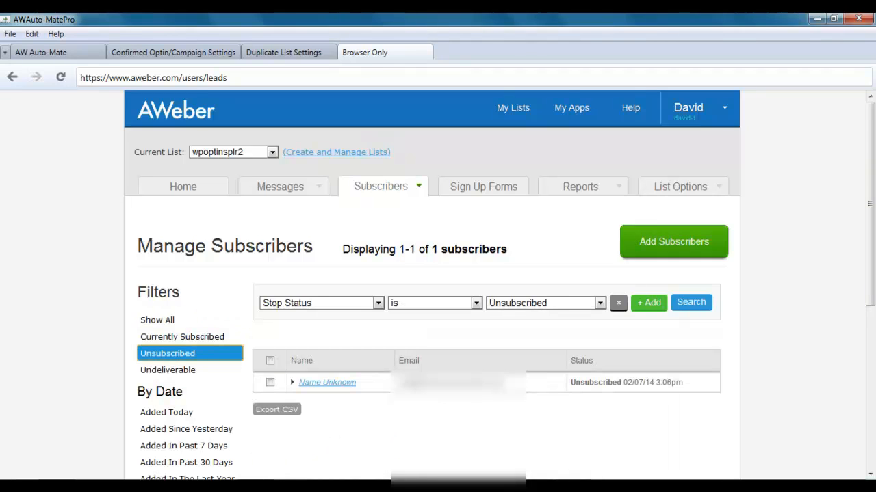
left_click(270, 361)
left_click(272, 334)
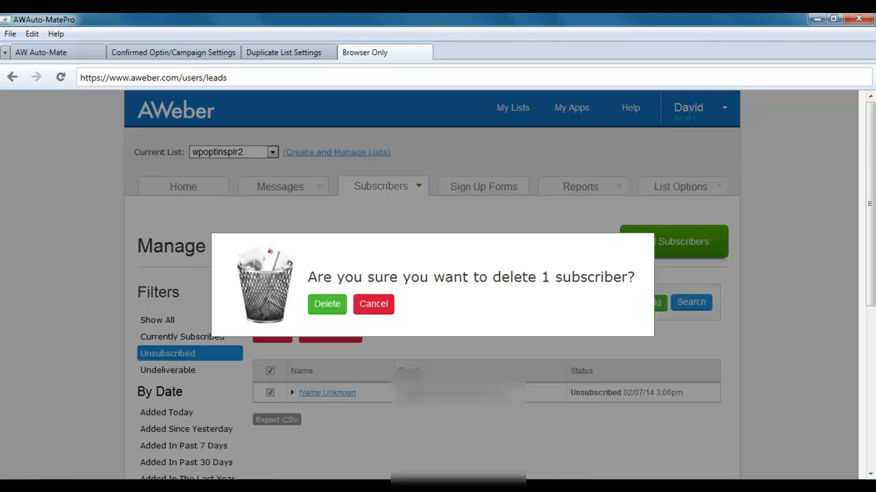
left_click(327, 304)
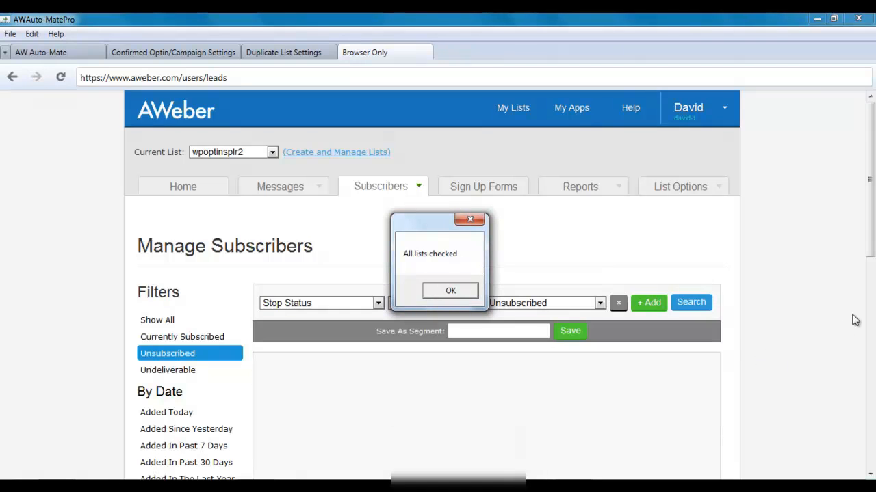
Dismiss the finished script's message and check the per-list subscriber counts and totals in the account overview
left_click(455, 292)
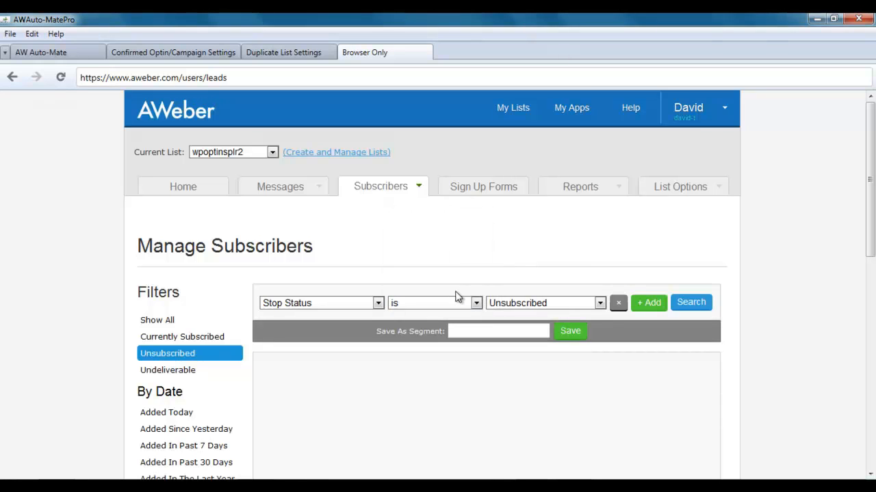
left_click(194, 193)
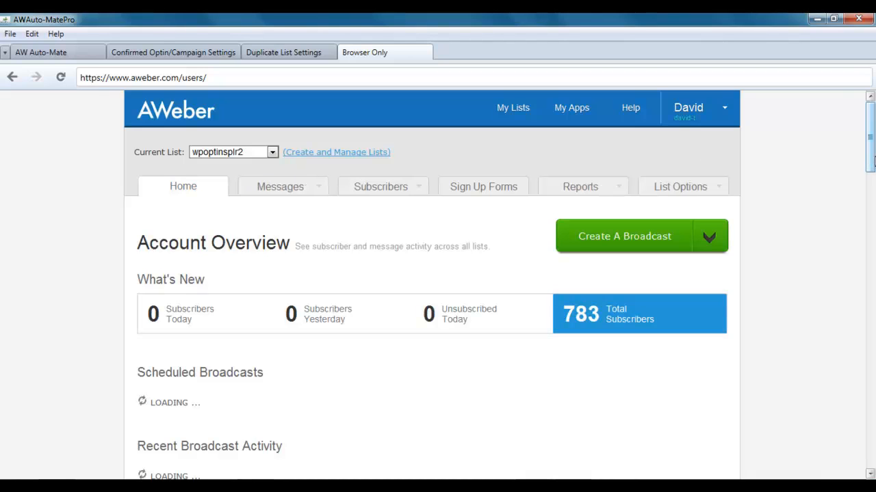
left_click_drag(872, 159, 872, 436)
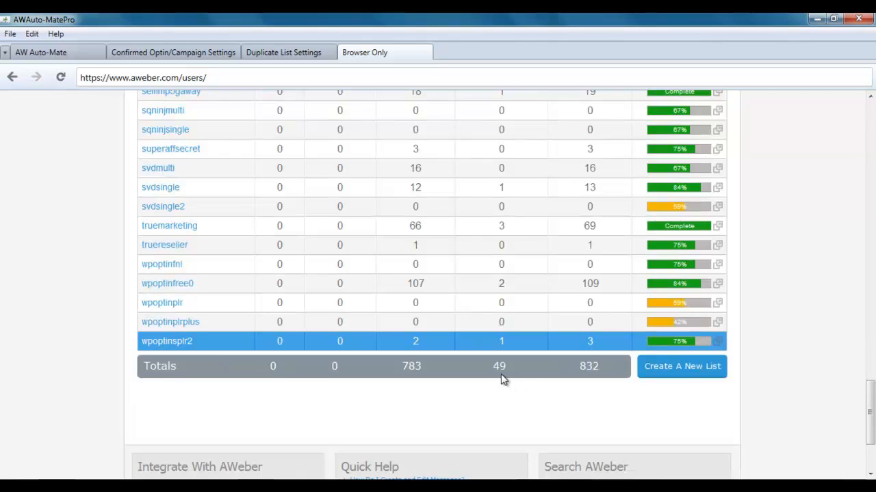
left_click_drag(872, 427, 871, 420)
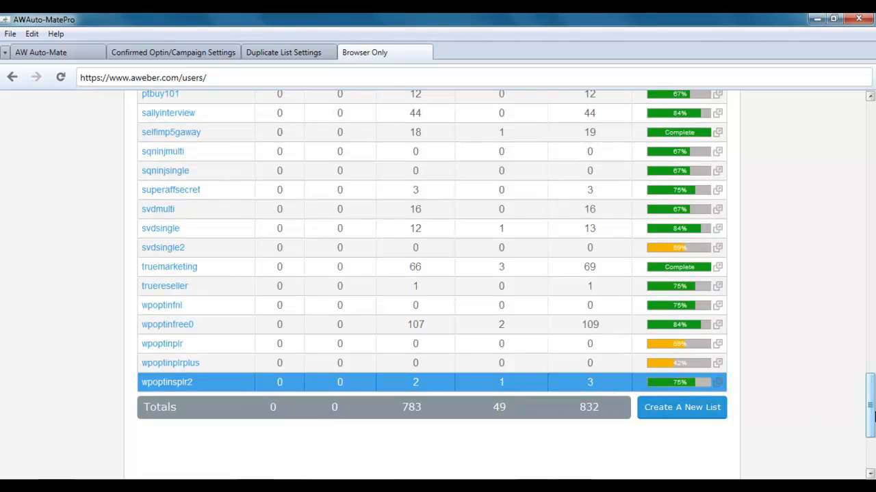
Filter the wpoptinsplr2 list's subscribers to Unsubscribed to check whether any unsubscribed contacts remain
scroll(850, 197, "up", 1)
left_click_drag(850, 197, 860, 147)
mouse_move(387, 188)
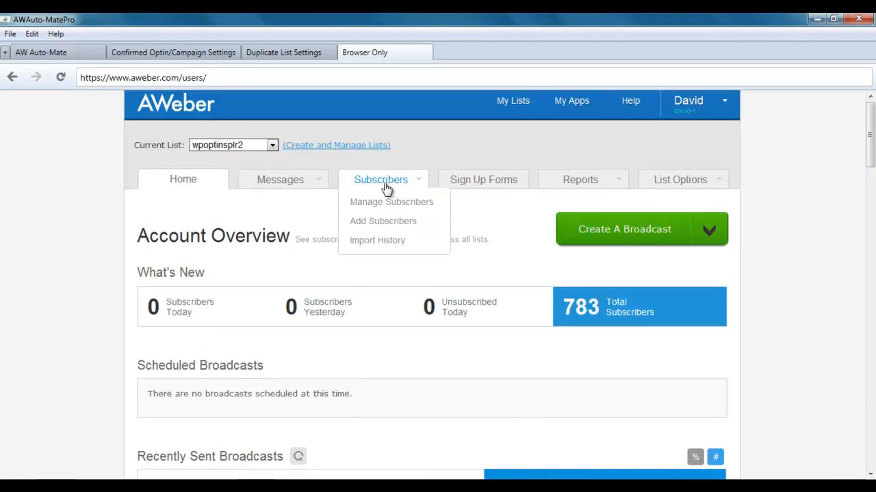
left_click(386, 189)
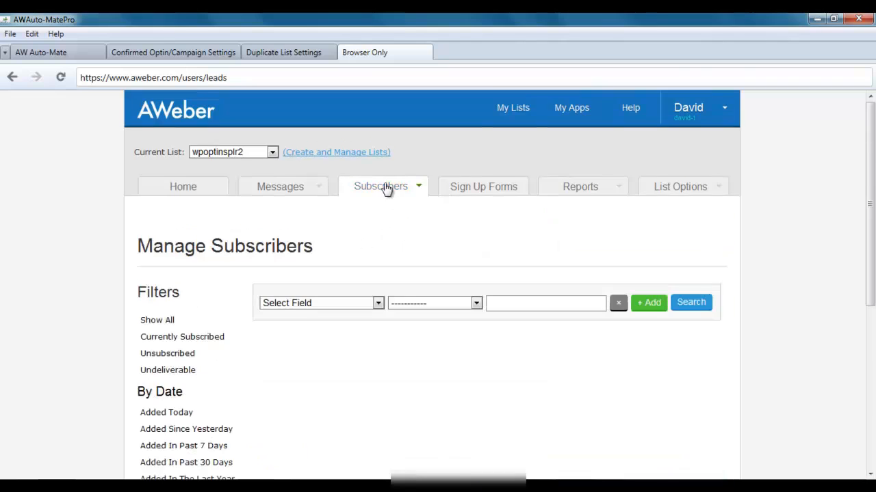
left_click(178, 357)
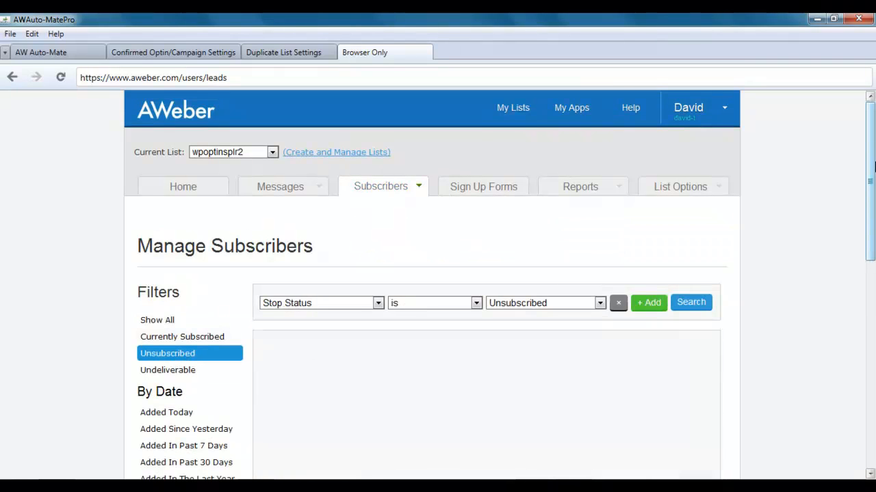
scroll(868, 171, "down", 3)
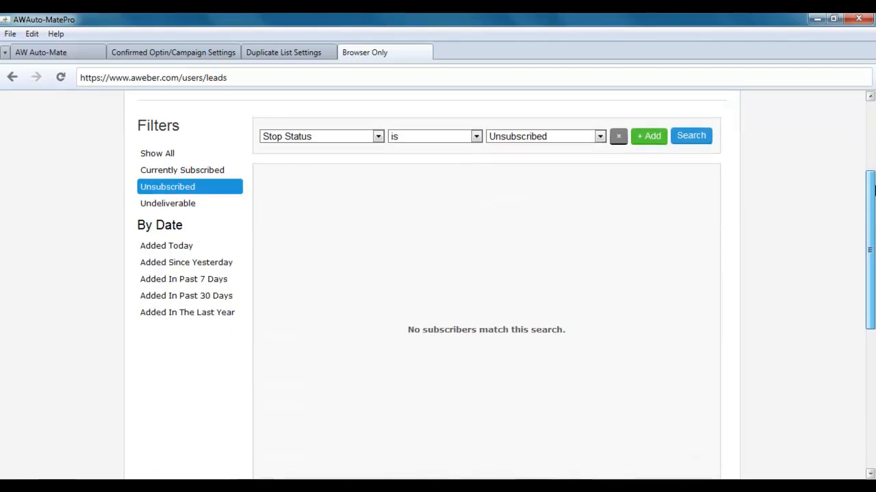
scroll(873, 190, "up", 3)
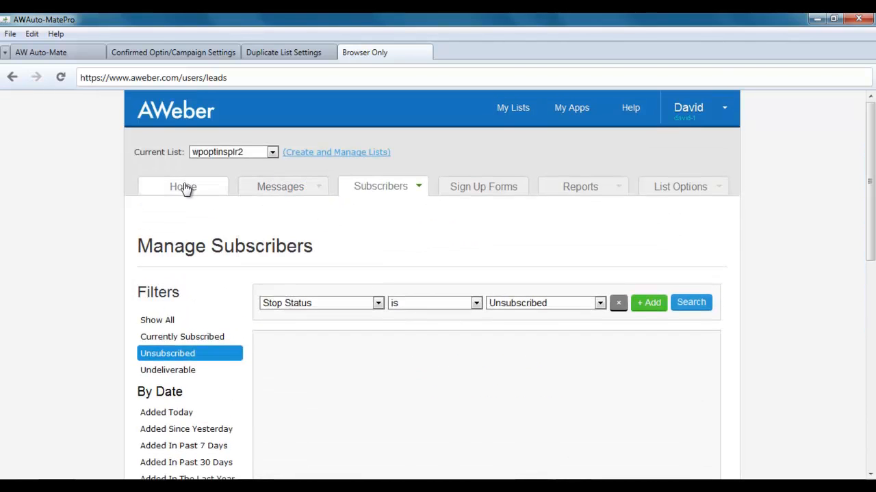
Return to the account overview and compare wpoptinsplr2's count and the list totals with the filter result
left_click(183, 188)
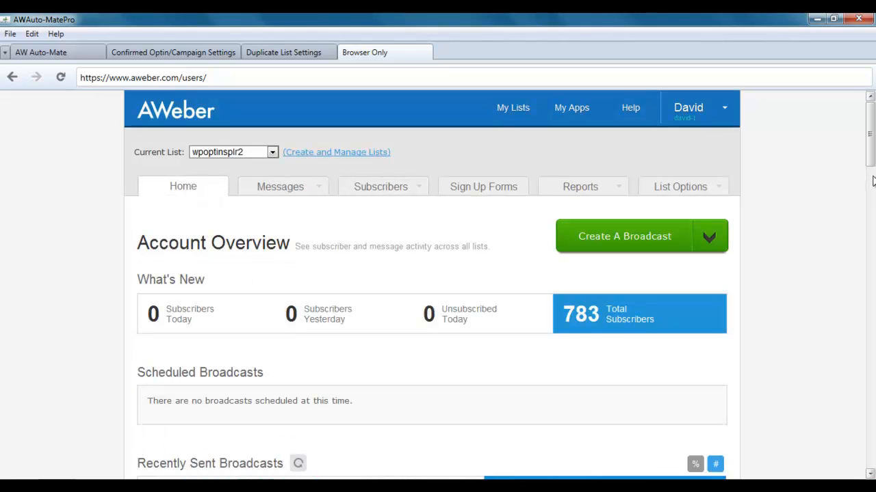
left_click_drag(872, 181, 872, 418)
scroll(870, 426, "down", 1)
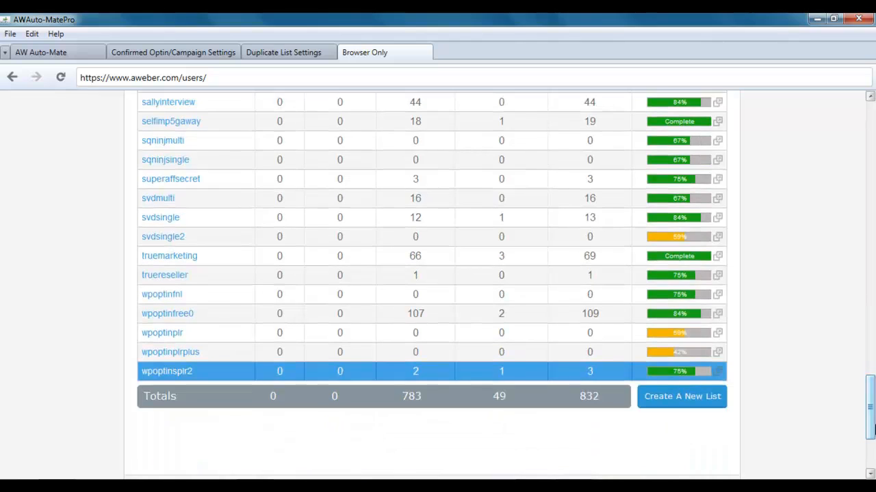